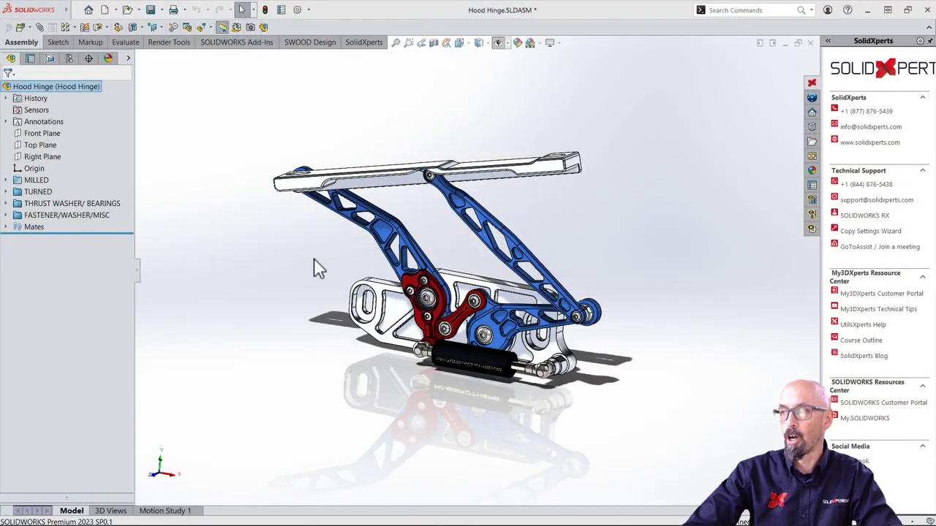
Switch from the Hood Hinge assembly to the Battery Contact Pin part and examine its 3D dimensions and tolerances
mouse_move(464, 255)
middle_down()
mouse_move(432, 208)
mouse_move(455, 253)
middle_up()
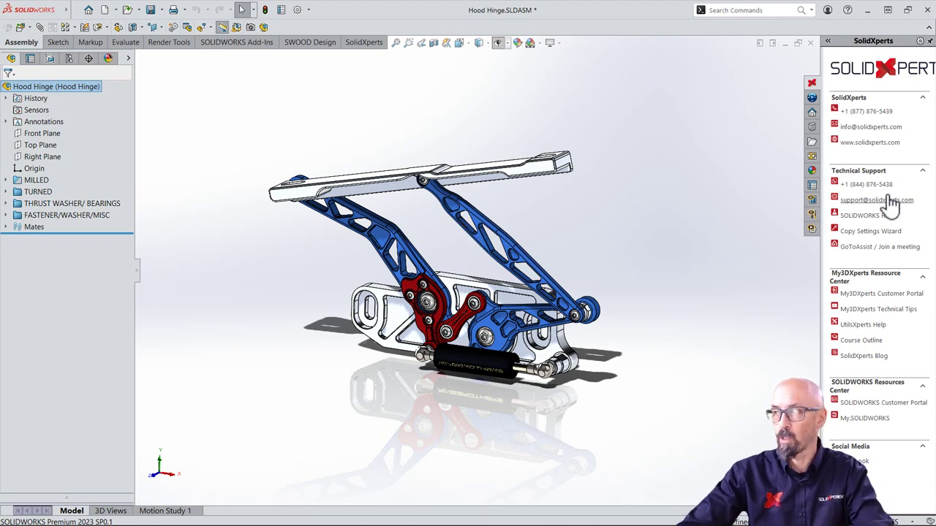
key(ctrl+Tab)
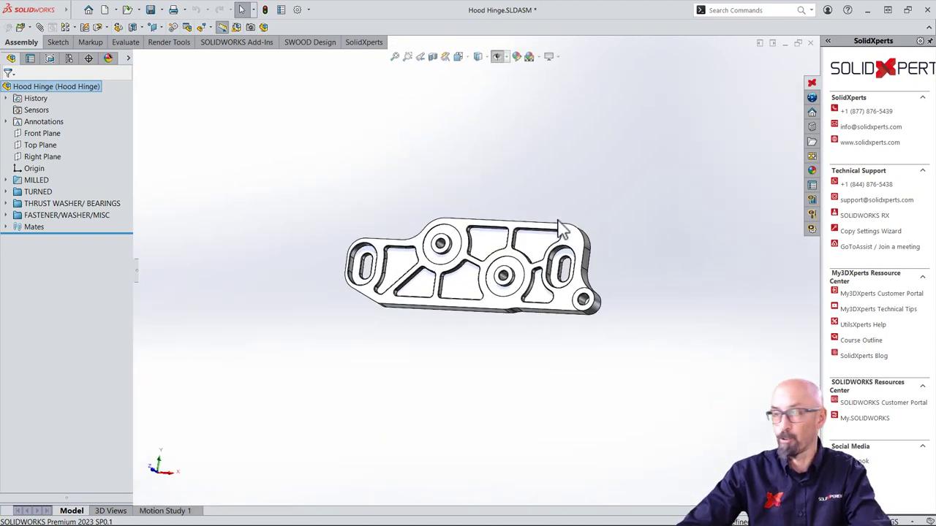
key(ctrl+Tab)
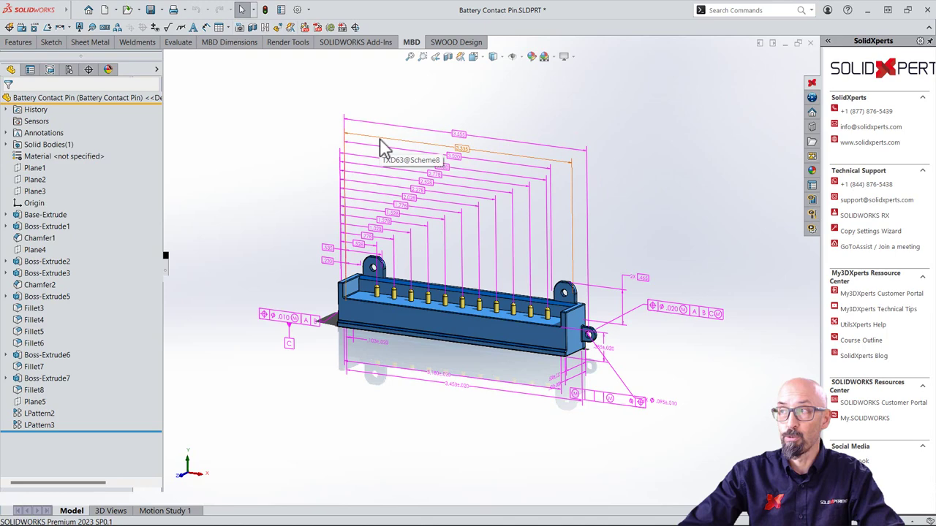
mouse_move(522, 271)
middle_down()
mouse_move(526, 259)
mouse_move(482, 246)
mouse_move(514, 249)
mouse_move(521, 253)
mouse_move(439, 261)
mouse_move(498, 279)
mouse_move(512, 261)
mouse_move(502, 251)
mouse_move(610, 231)
mouse_move(606, 245)
mouse_move(575, 227)
mouse_move(516, 251)
mouse_move(524, 232)
mouse_move(514, 253)
mouse_move(524, 259)
middle_up()
key(Escape)
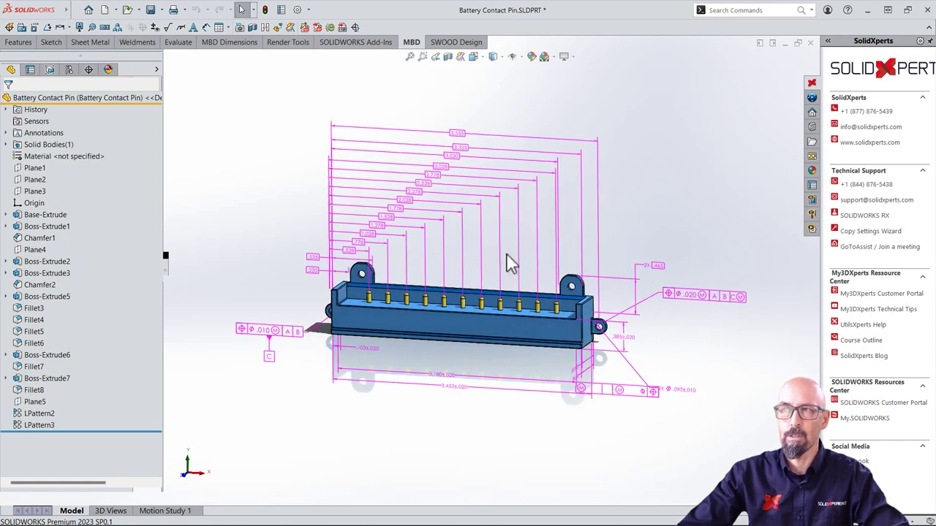
List the Battery Contact Pin's DimXpert features, highlight DistanceBetween10@Plane21 on the model, and clear the selection
click(89, 69)
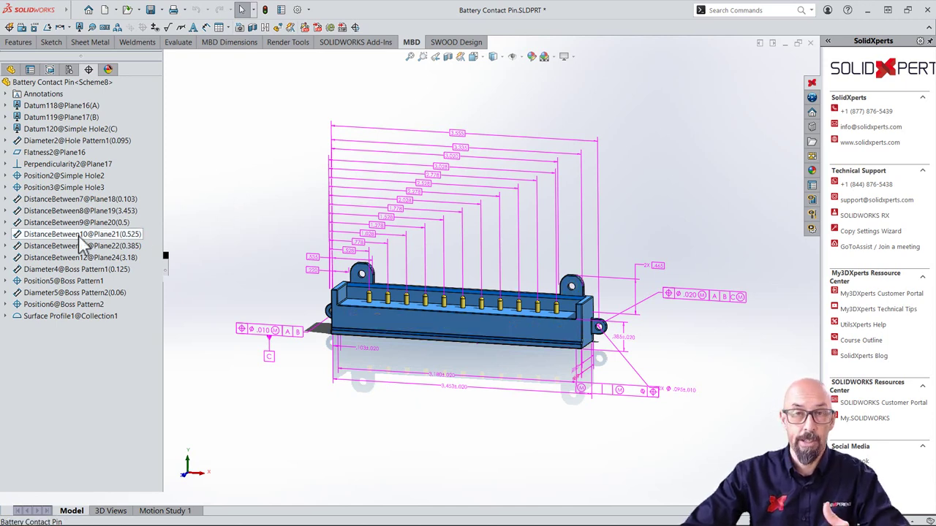
click(80, 235)
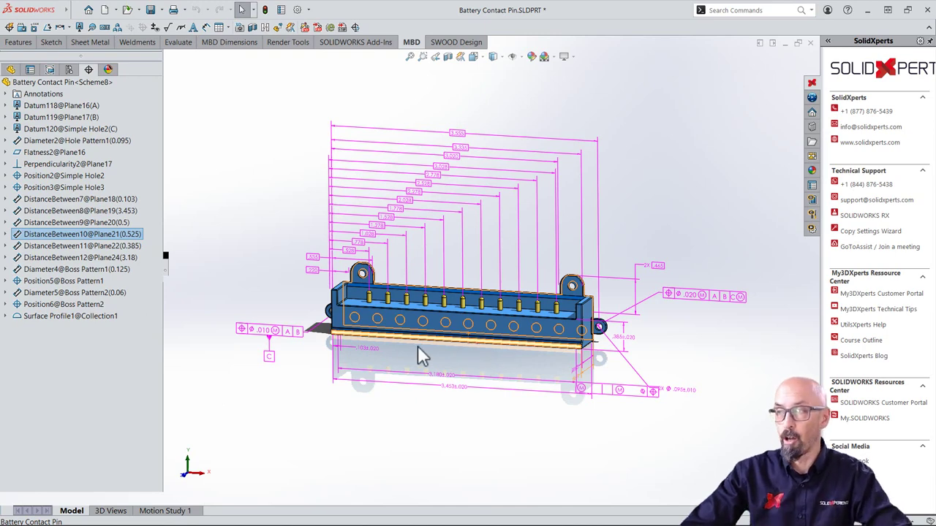
middle_drag(415, 359, 403, 353)
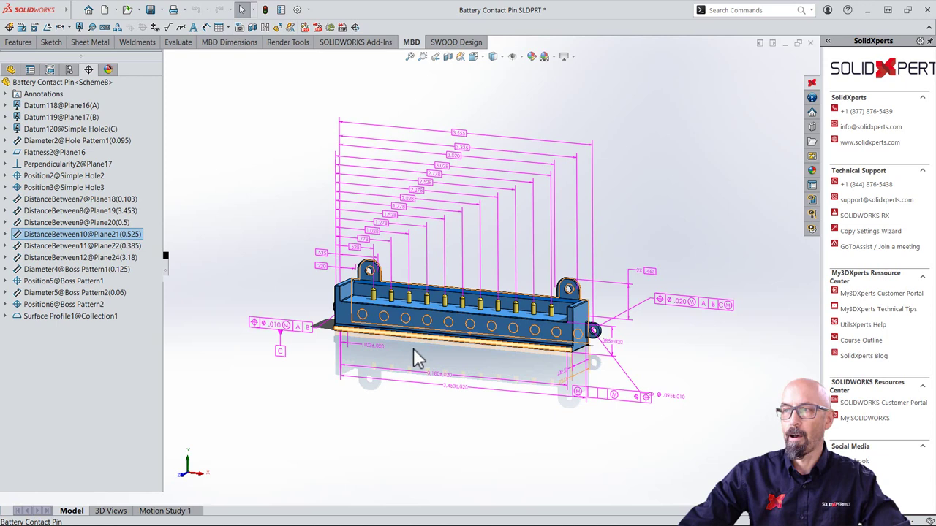
click(291, 282)
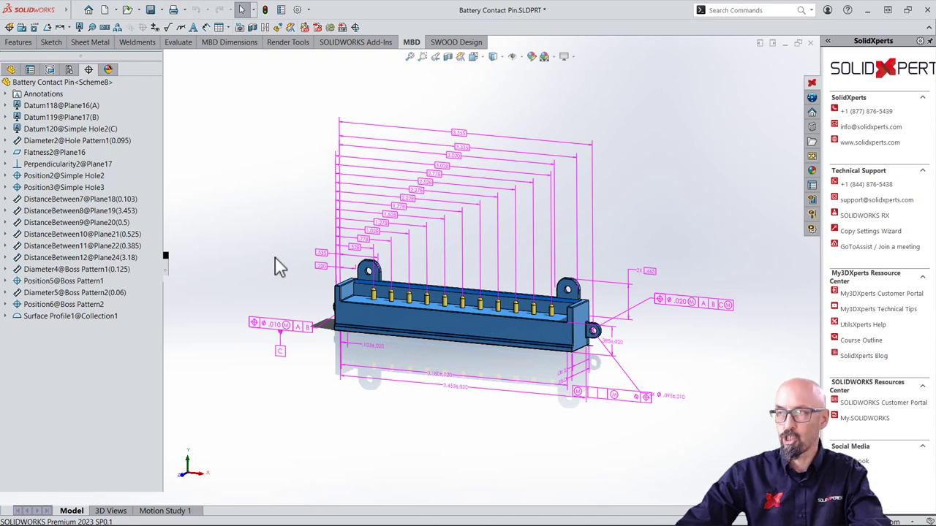
Return to the Hood Hinge assembly and inspect its linkage up close before fitting the whole model in view
key(ctrl+Tab)
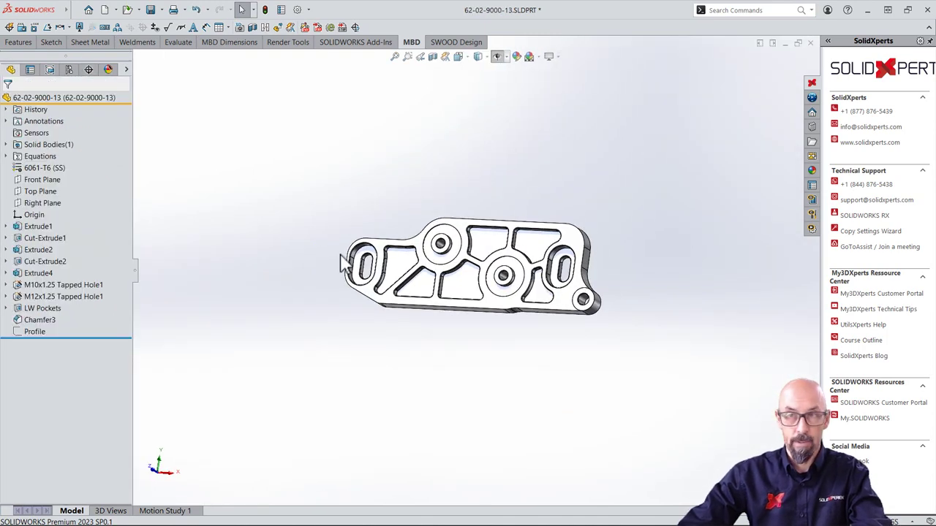
key(ctrl+Tab)
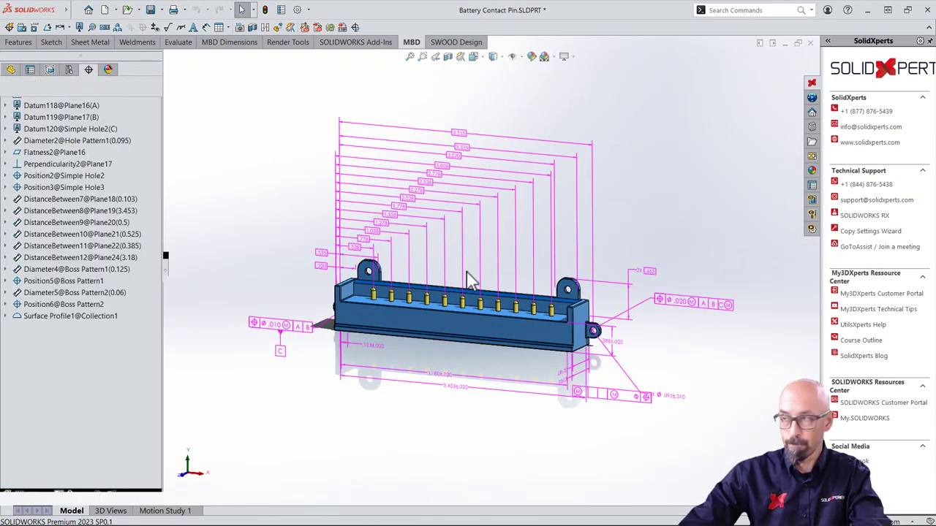
key(ctrl+Tab)
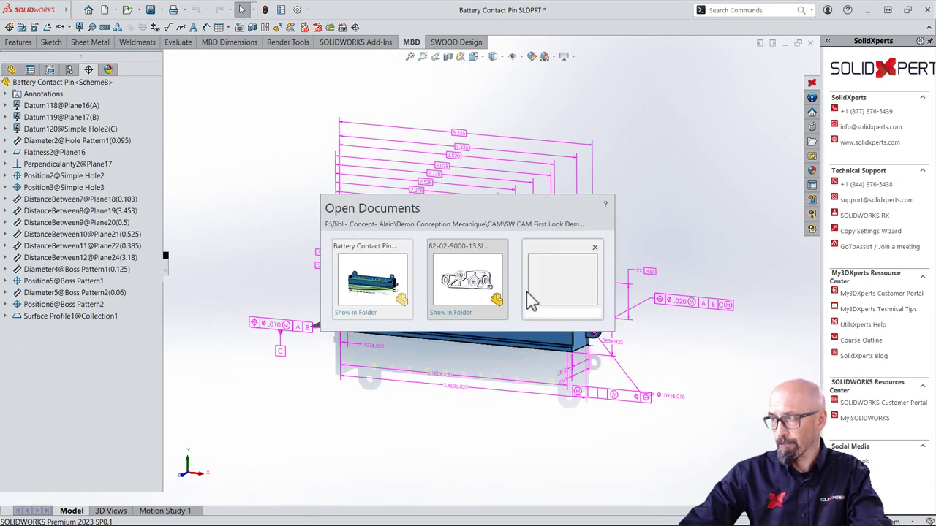
click(562, 282)
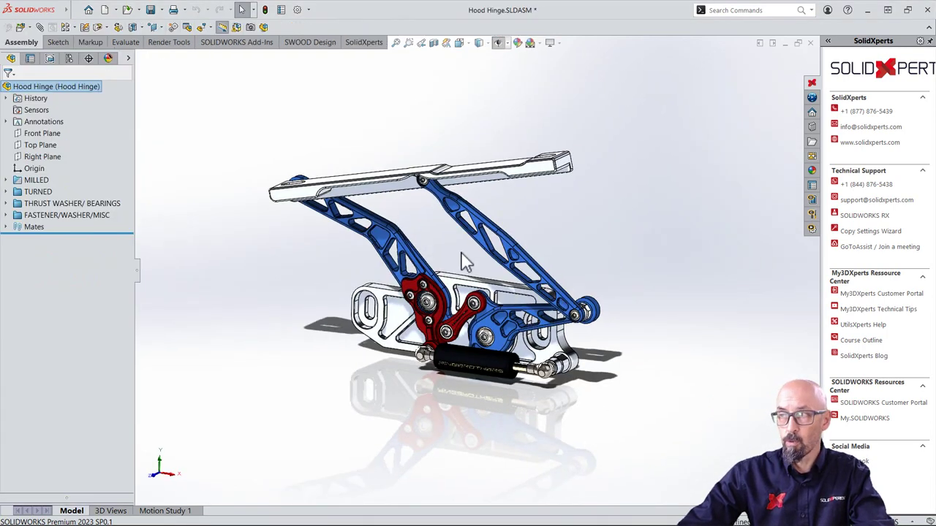
mouse_move(465, 262)
middle_down()
mouse_move(447, 253)
mouse_move(464, 244)
middle_up()
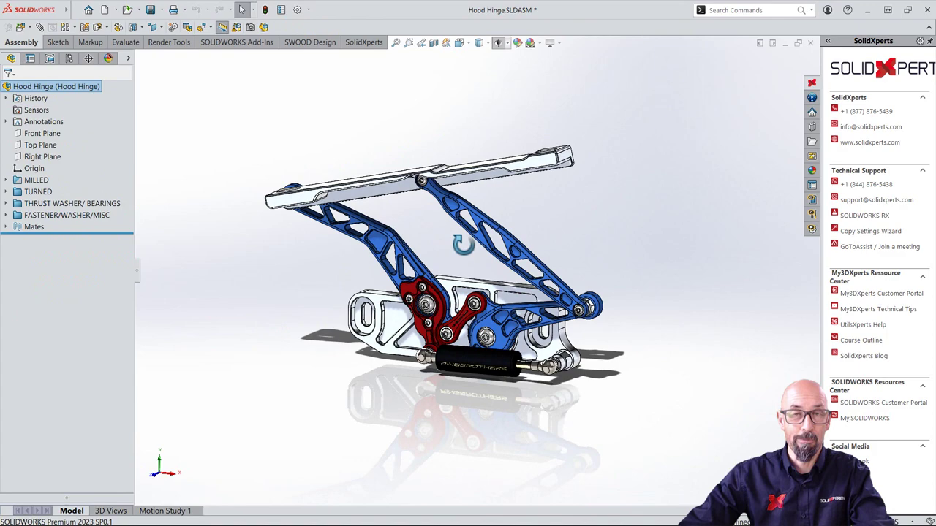
scroll(471, 273, down, 5)
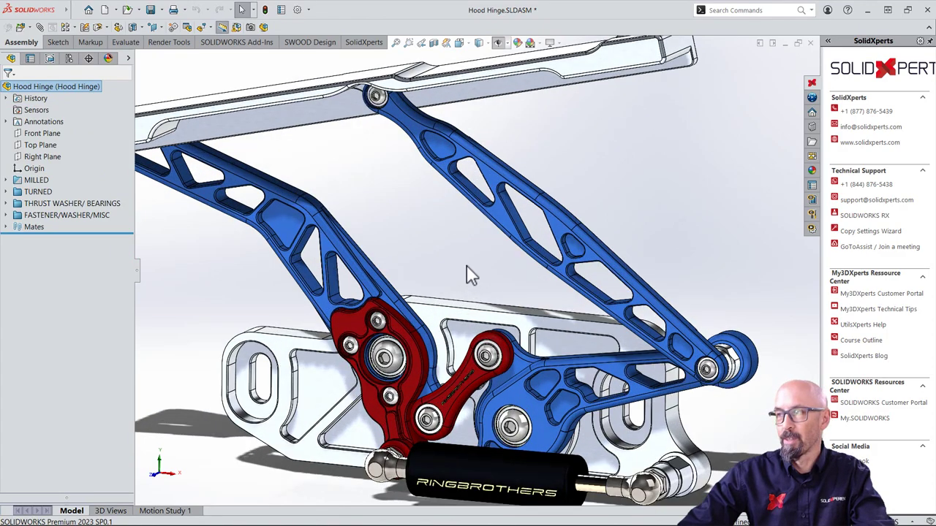
key(f)
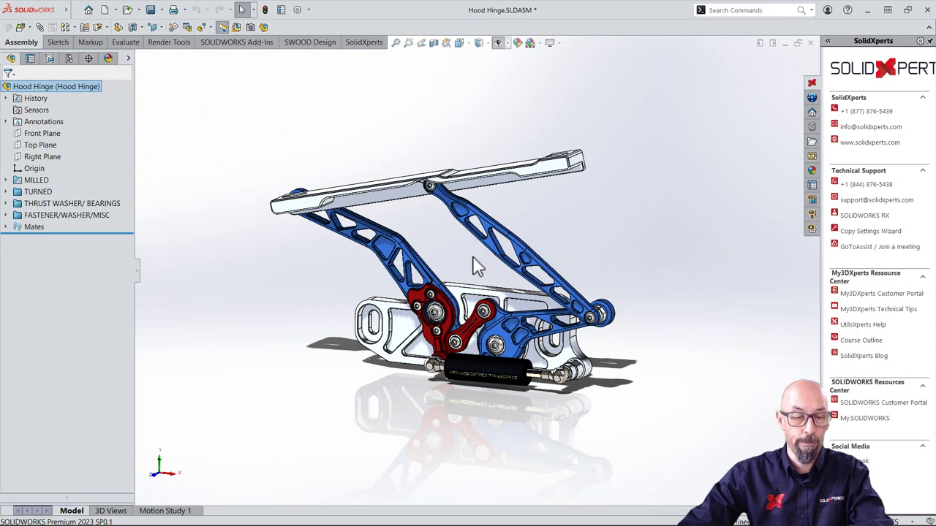
key(ctrl+Tab)
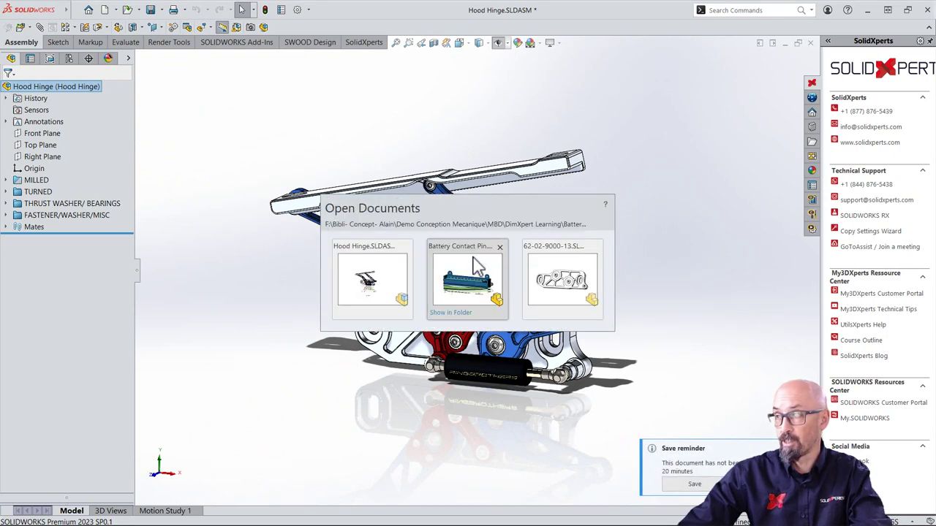
click(553, 299)
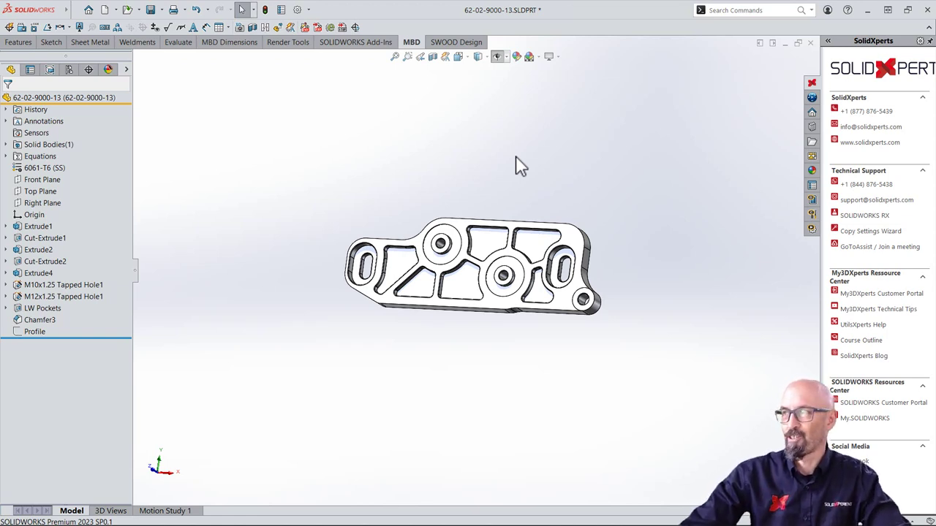
click(497, 59)
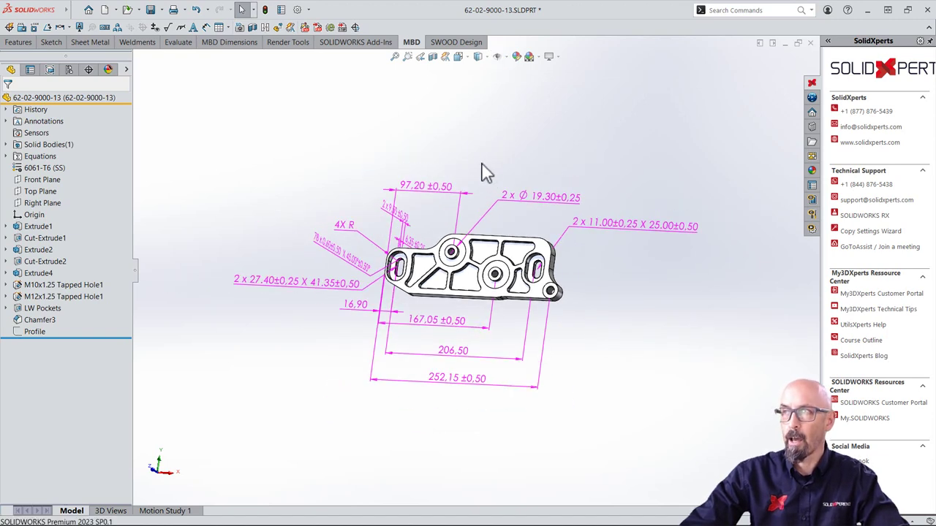
Turn on Dynamic Annotation Views for the bracket and orbit it to check how its annotations respond
click(446, 57)
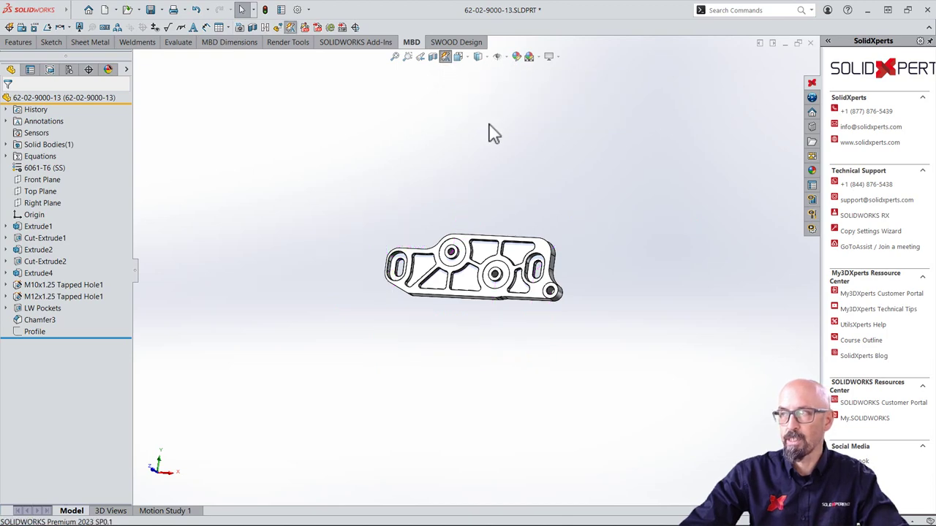
mouse_move(489, 129)
middle_down()
mouse_move(494, 188)
mouse_move(545, 138)
mouse_move(519, 167)
mouse_move(510, 152)
mouse_move(441, 168)
mouse_move(431, 148)
mouse_move(397, 158)
mouse_move(482, 169)
mouse_move(474, 182)
mouse_move(471, 174)
middle_up()
key(Escape)
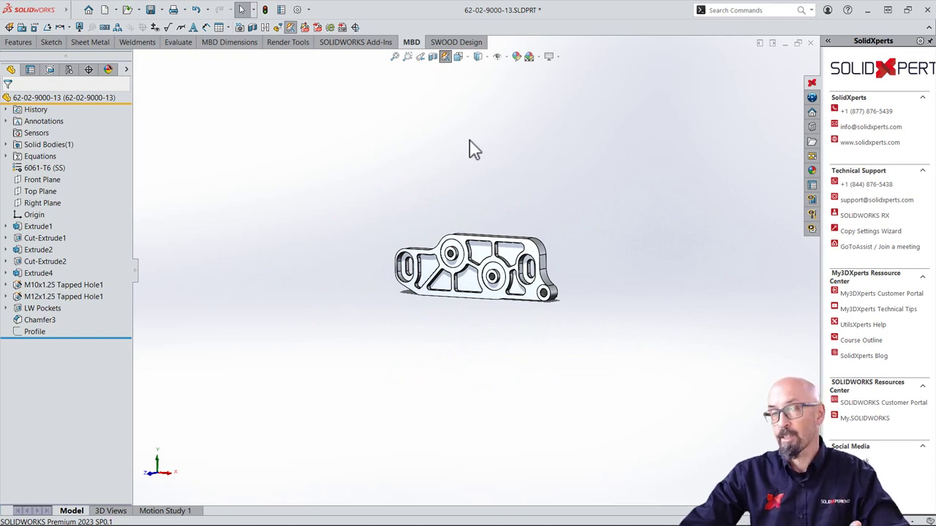
List the bracket's DimXpert features and activate the saved 3D view Face Dim ext. Total
click(95, 69)
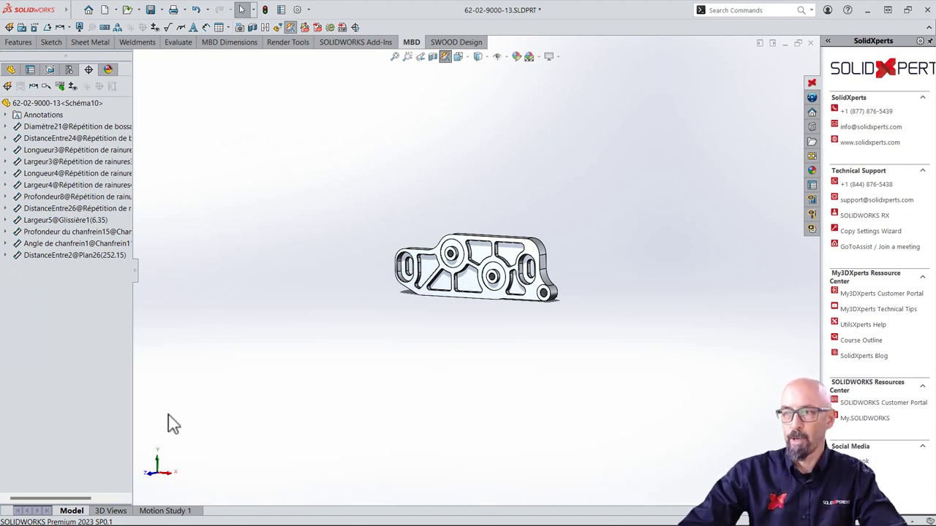
click(111, 511)
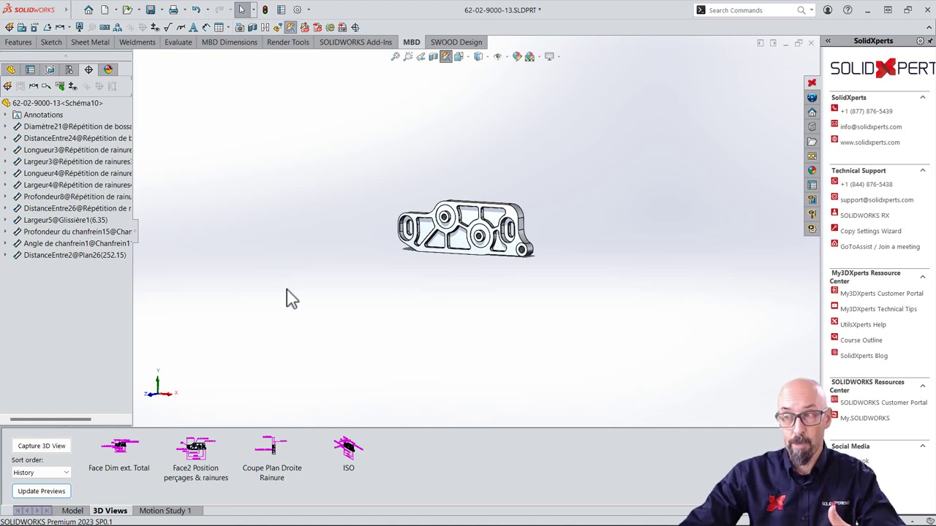
click(130, 447)
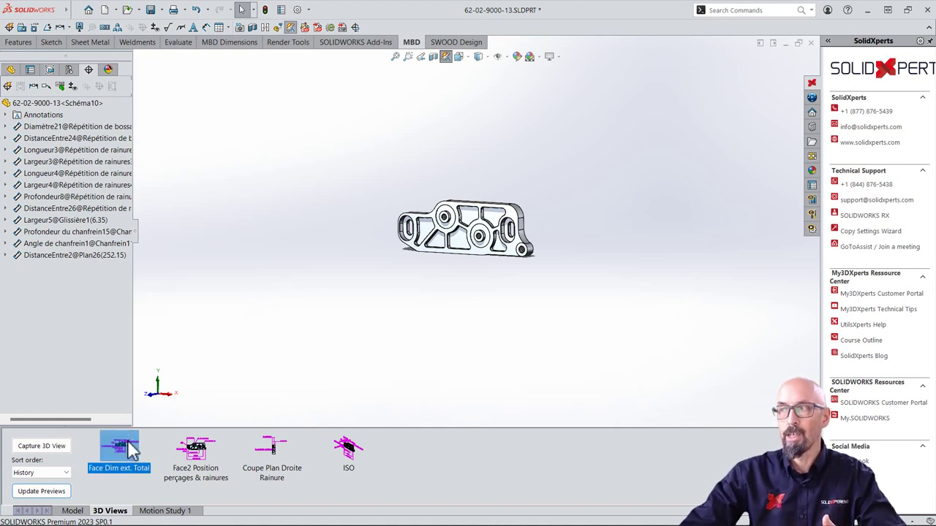
double_click(131, 447)
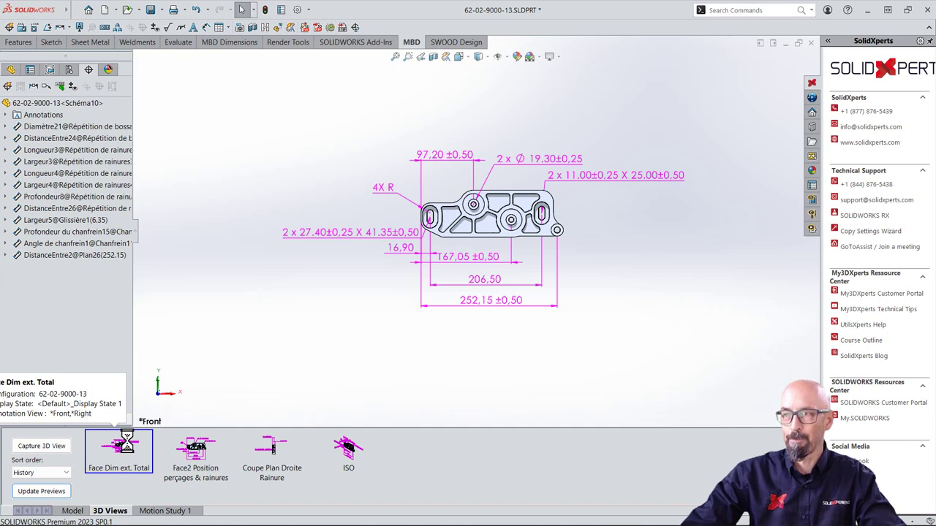
Activate the Coupe Plan Droite Rainure 3D view and move its chamfer callout closer to the sectioned part
double_click(276, 448)
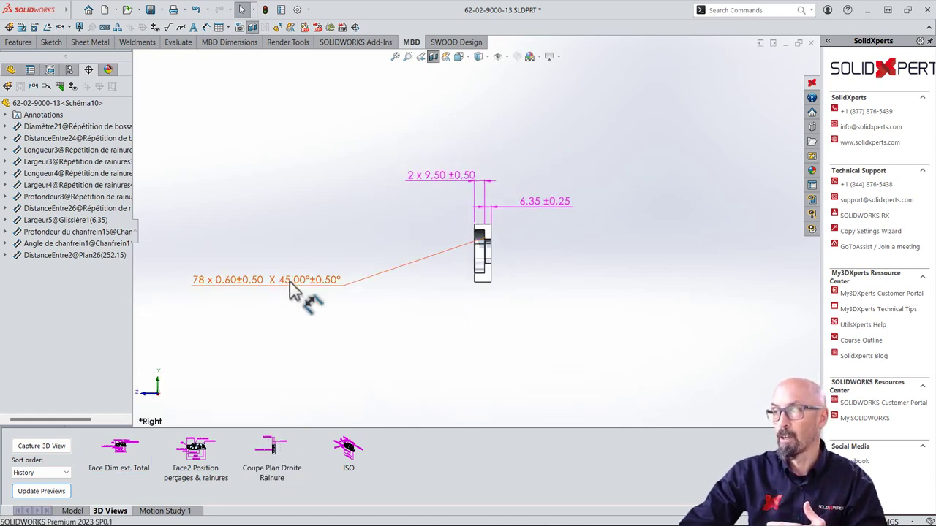
drag(301, 292, 378, 278)
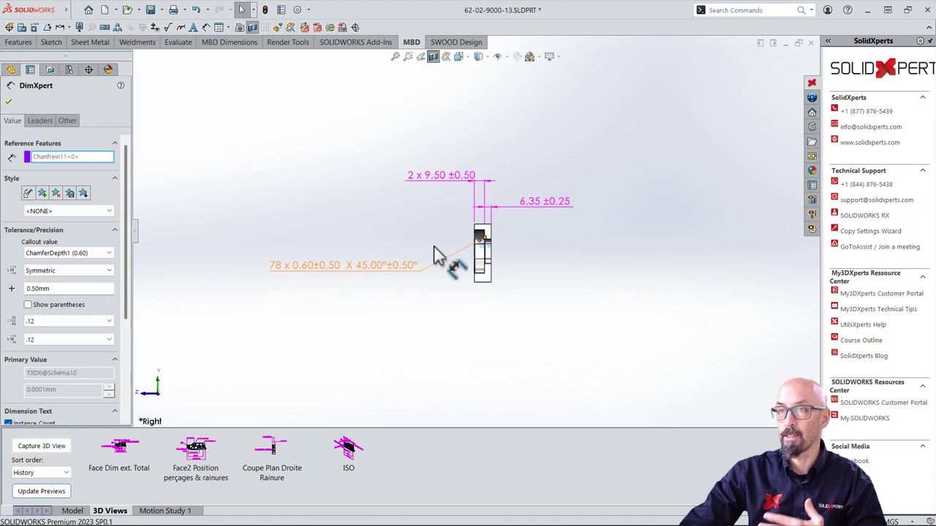
scroll(438, 248, down, 2)
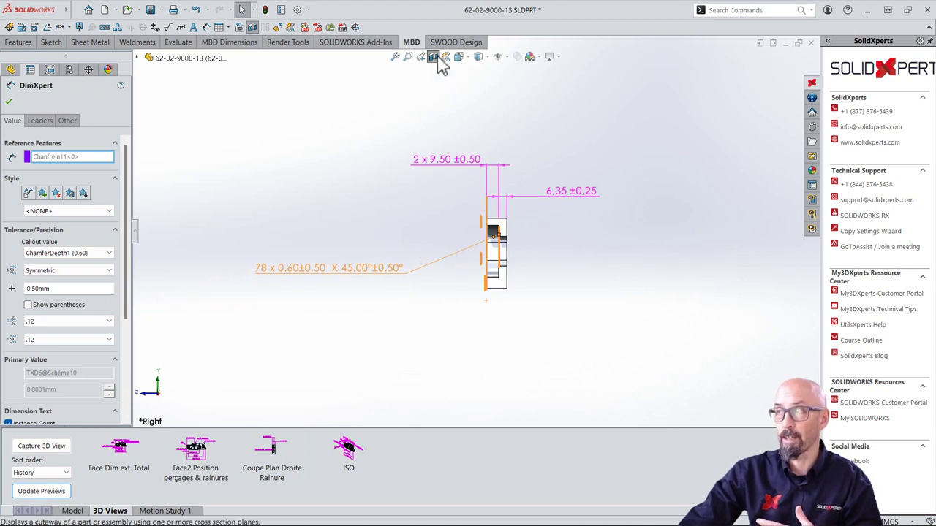
click(531, 242)
mouse_move(531, 241)
middle_down()
mouse_move(522, 250)
mouse_move(520, 224)
mouse_move(535, 221)
middle_up()
scroll(533, 266, up, 3)
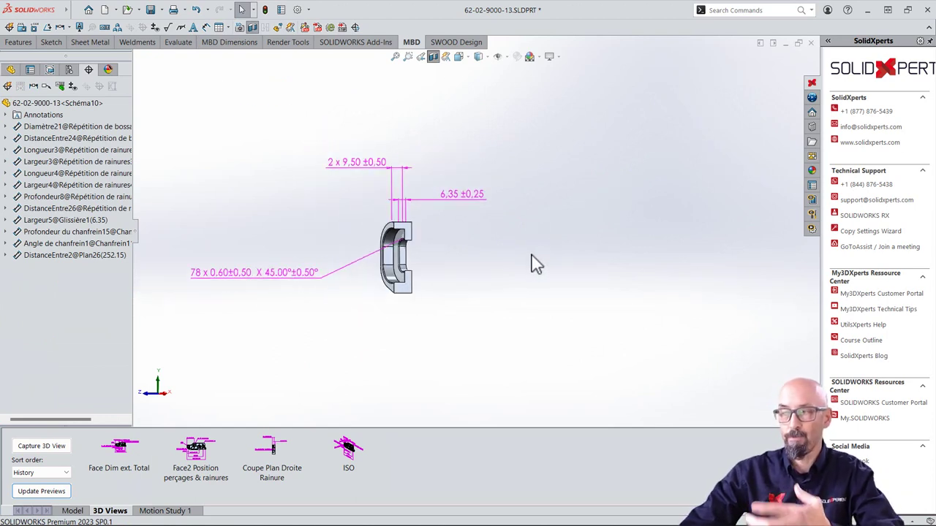
Activate the saved ISO 3D view of the bracket
click(348, 448)
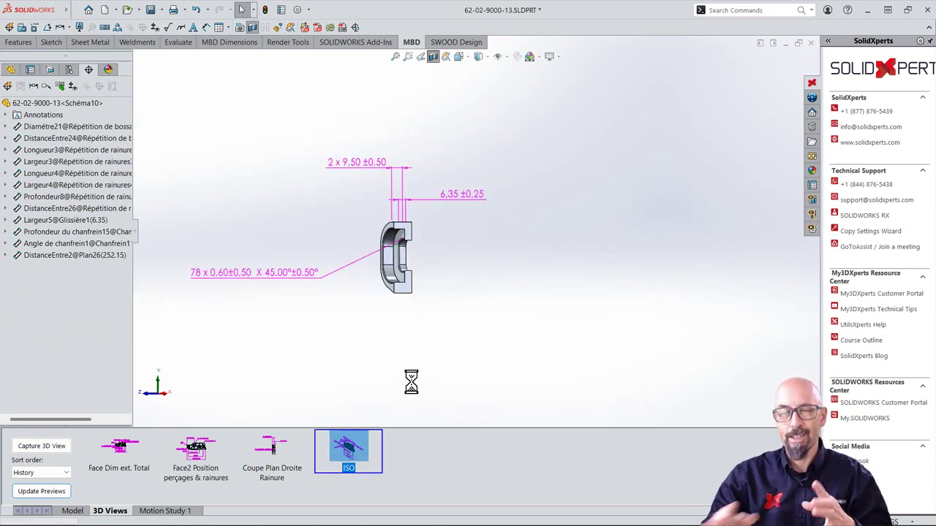